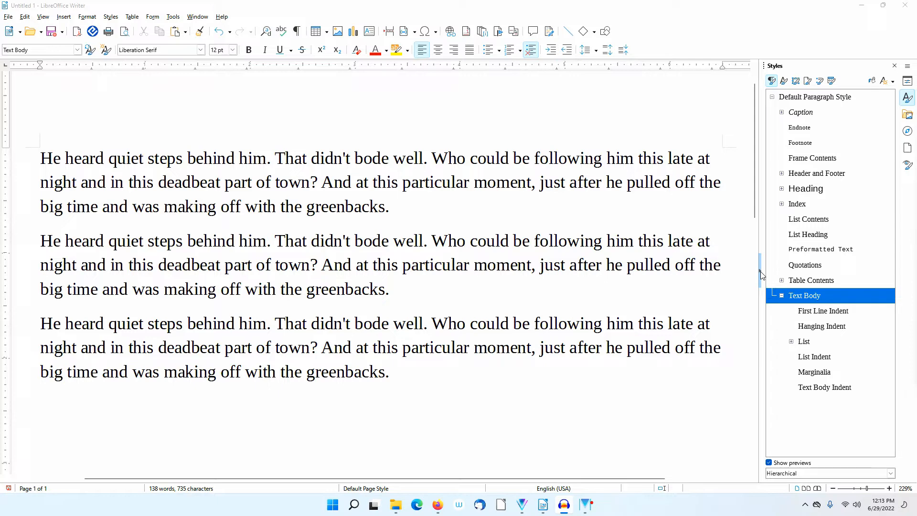
- Hide the sidebar and show it again, and look up the command that toggles it
left_click(762, 275)
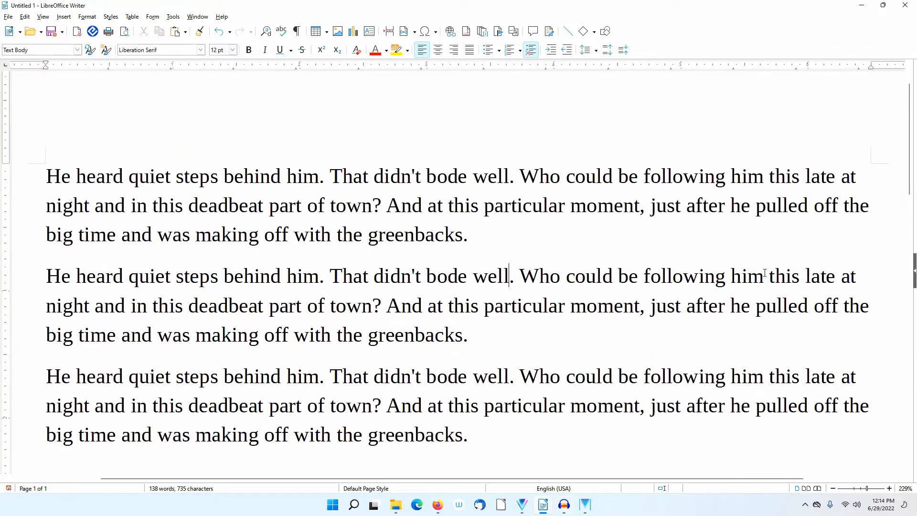
left_click(915, 272)
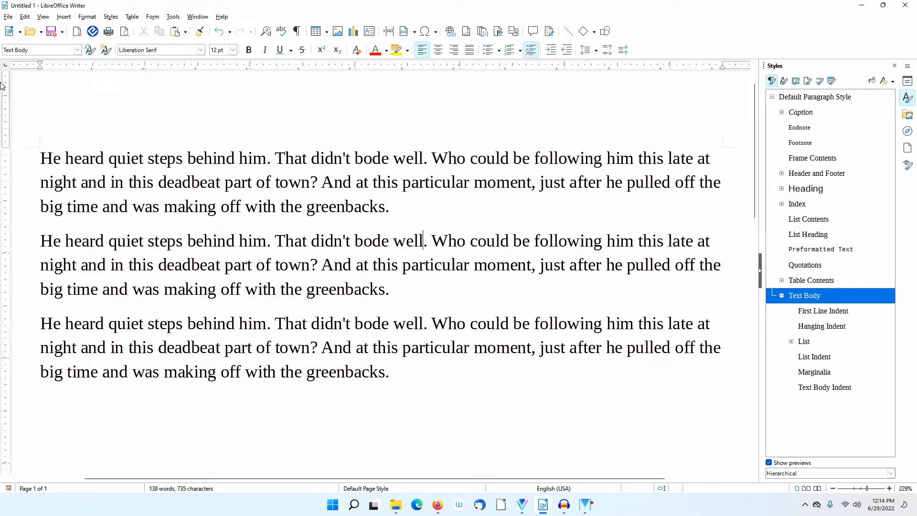
left_click(42, 17)
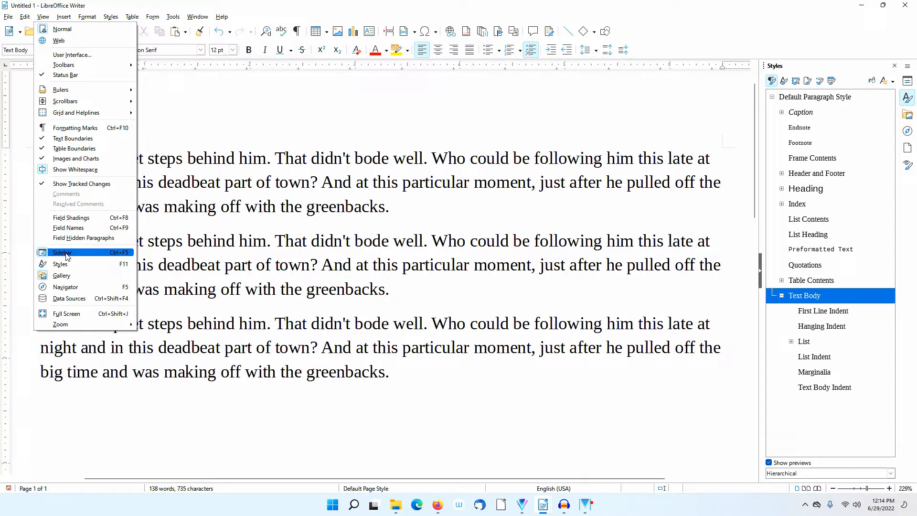
left_click(583, 221)
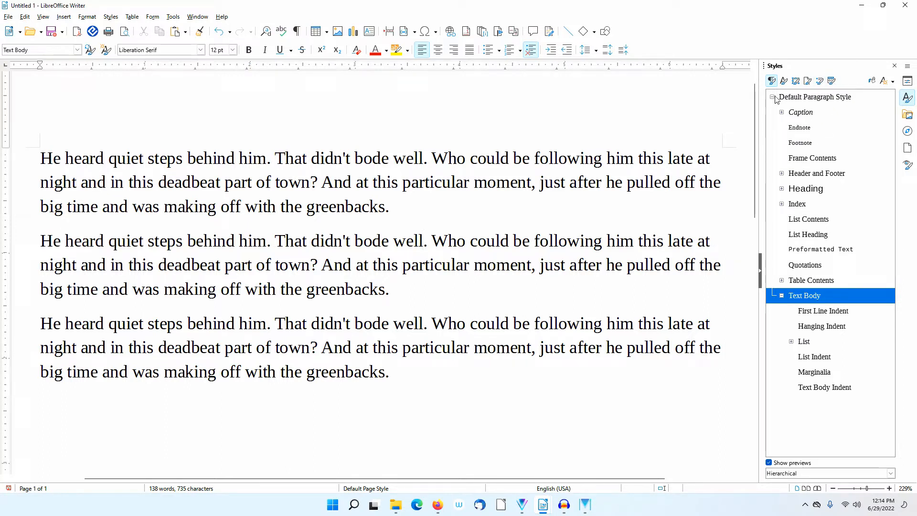
- Collapse the styles under Text Body and keep the style list filtered as Hierarchical
left_click(782, 295)
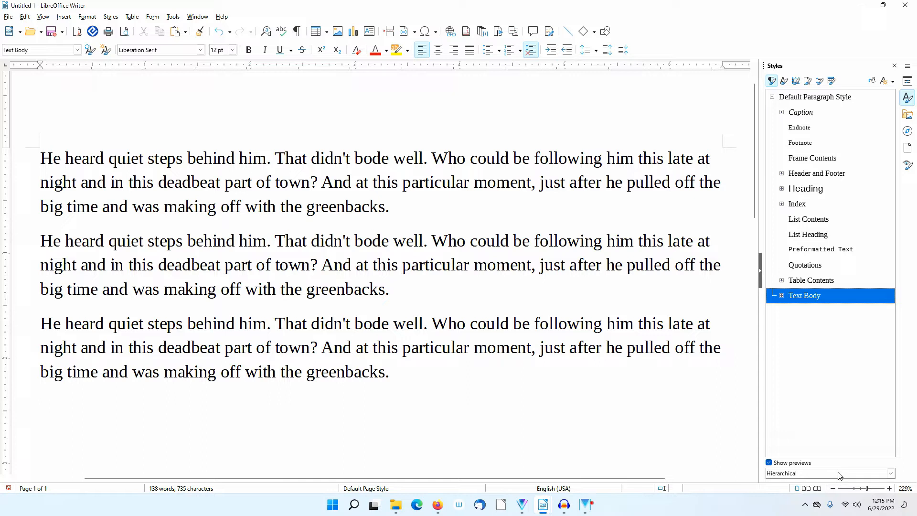
left_click(891, 473)
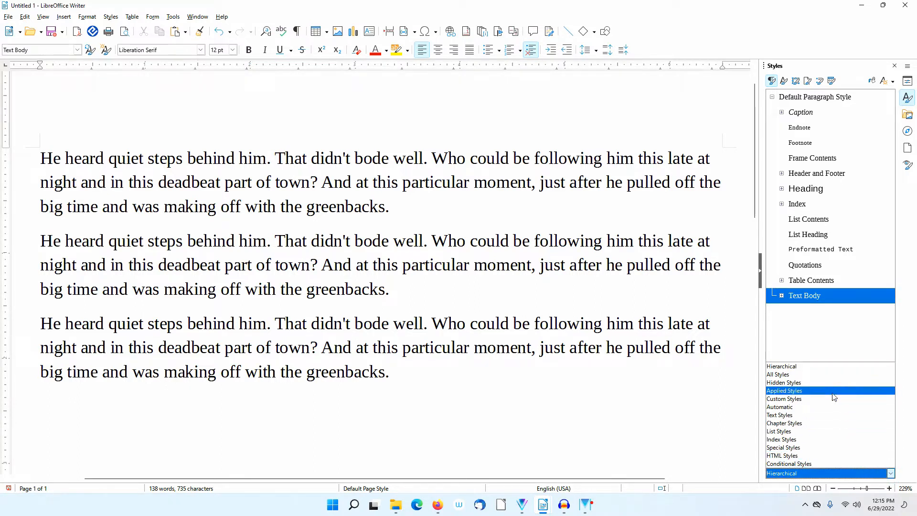
left_click(829, 367)
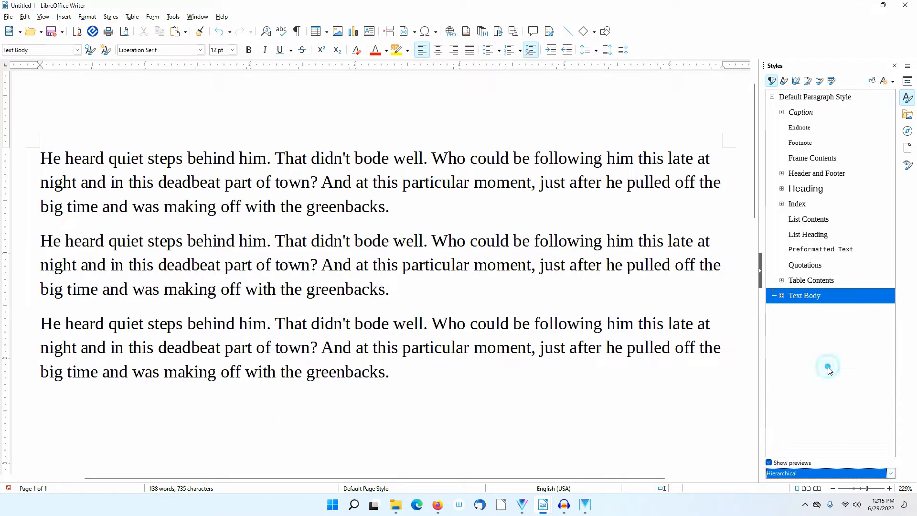
- Switch the style previews off and on twice to compare both displays of the style list
left_click(769, 463)
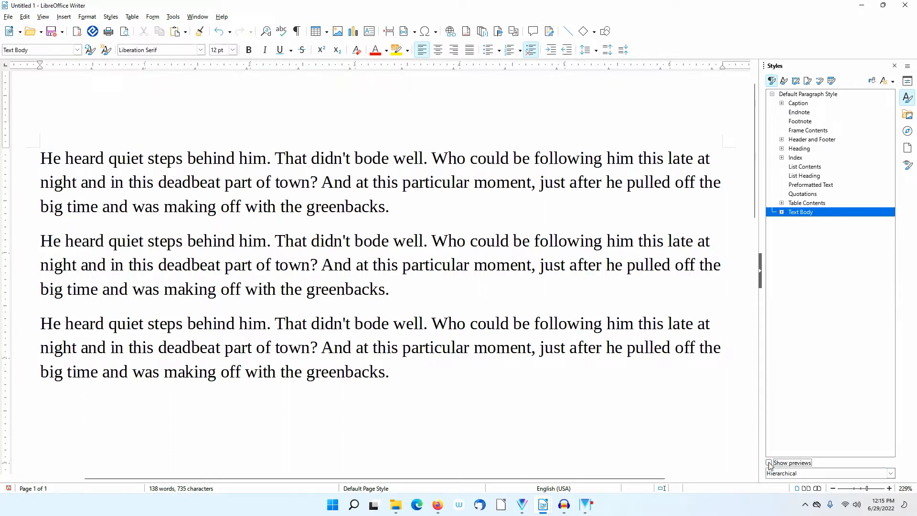
left_click(768, 463)
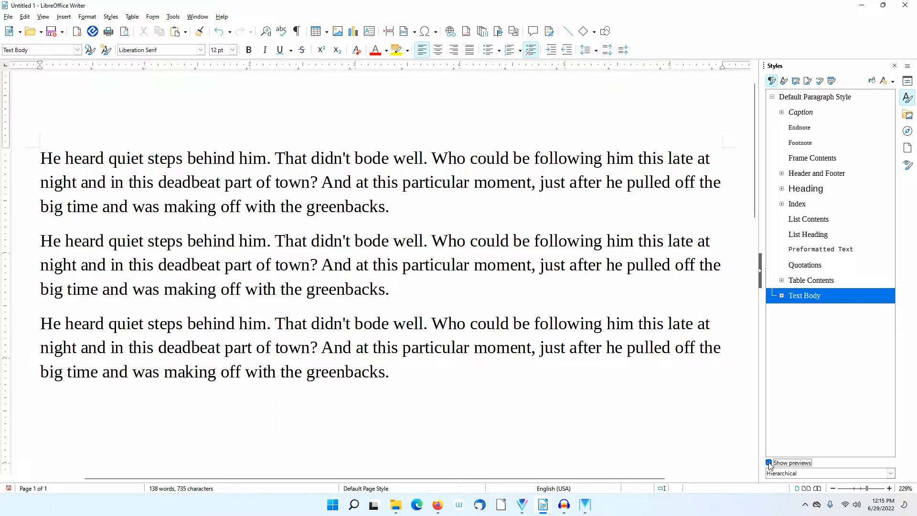
left_click(768, 463)
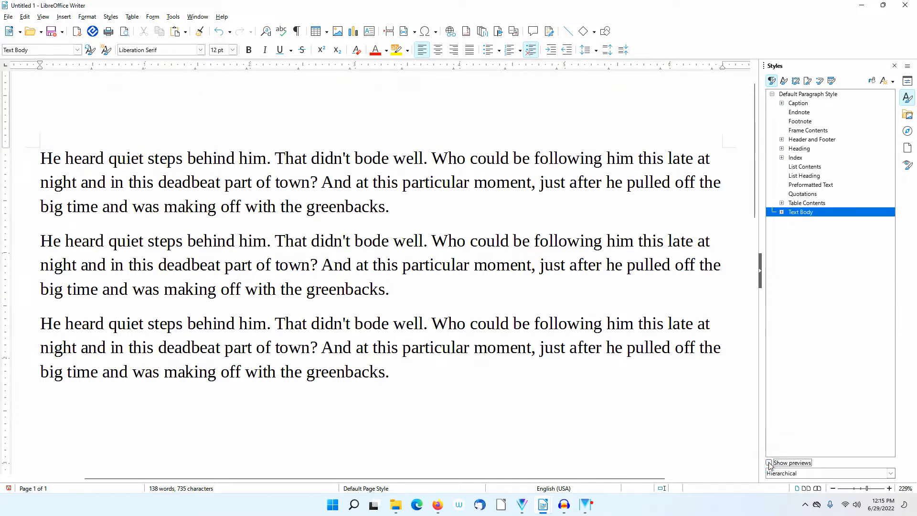
left_click(769, 463)
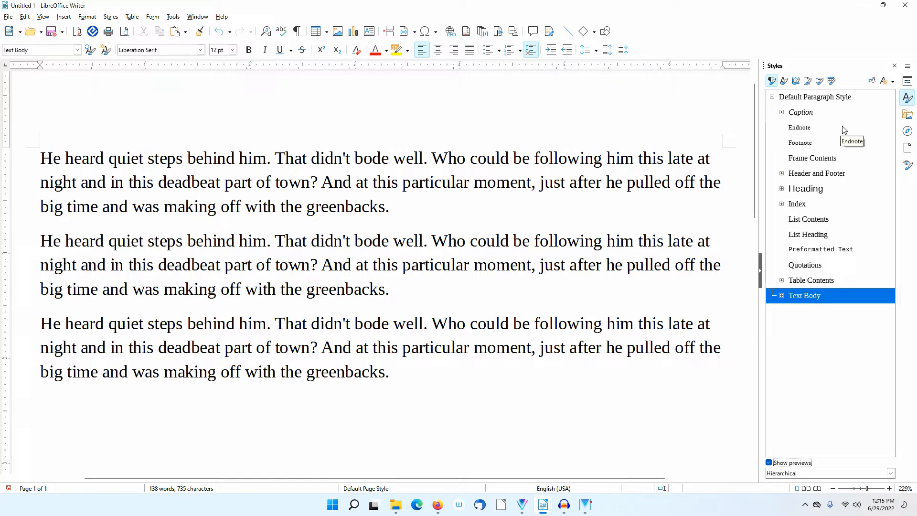
- Collapse and re-expand Default Paragraph Style, and examine the child styles under Heading before collapsing that group
left_click(773, 99)
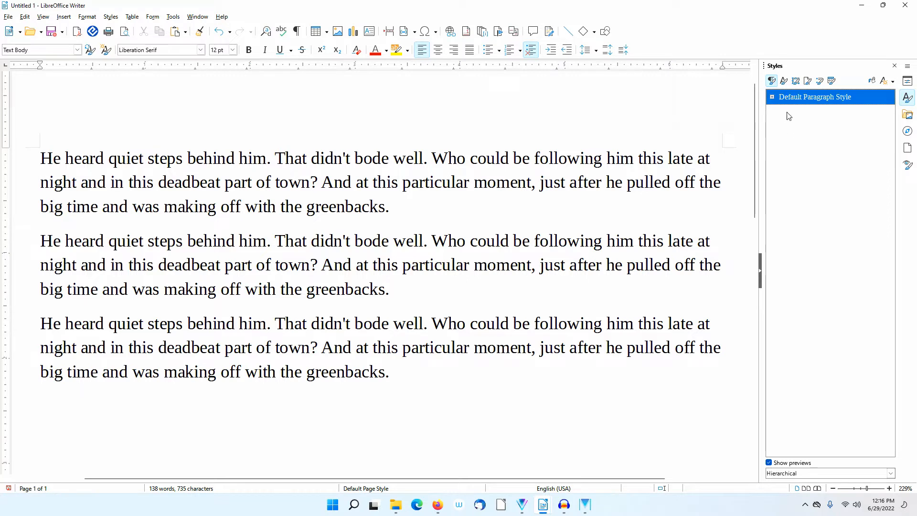
left_click(772, 98)
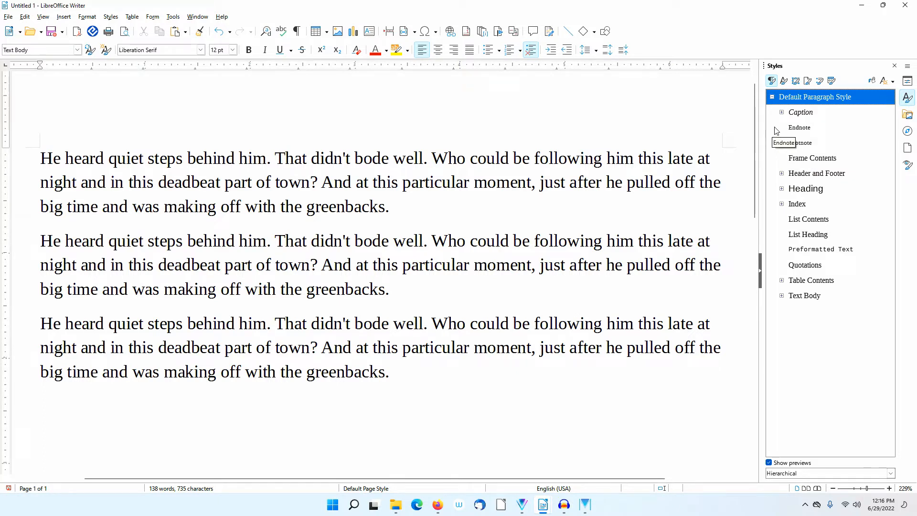
left_click(783, 189)
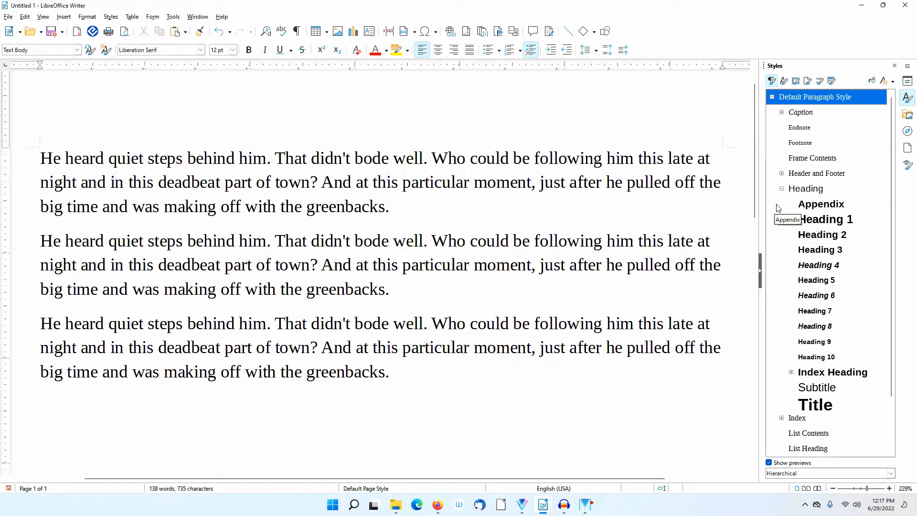
left_click(782, 188)
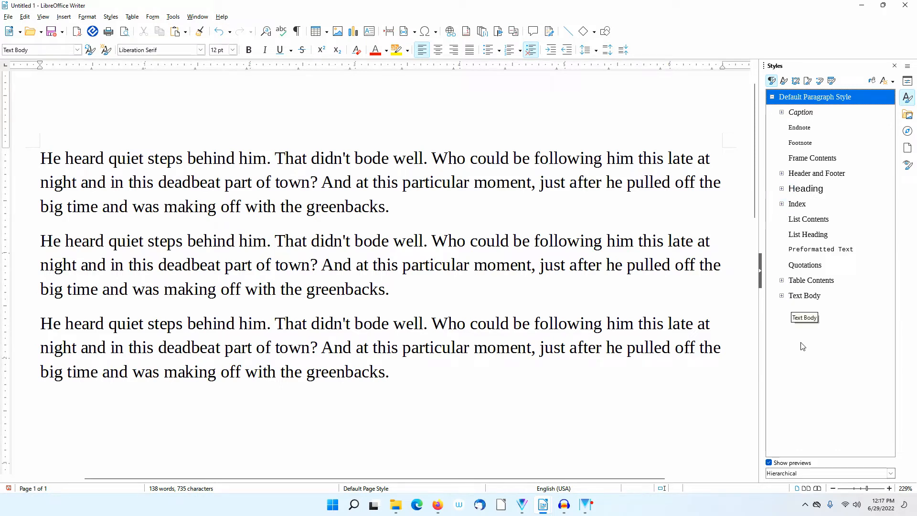
- Open the Text Body paragraph style for modification and view its font settings
left_click(497, 265)
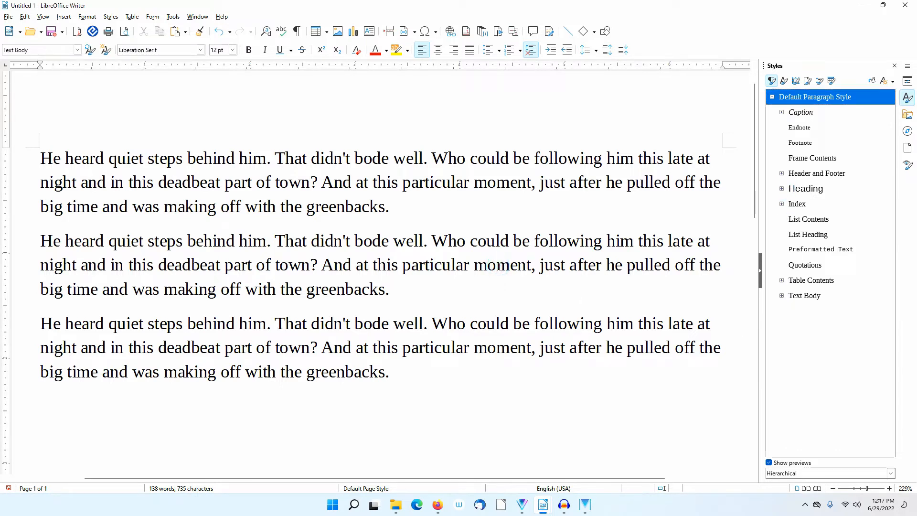
left_click(802, 296)
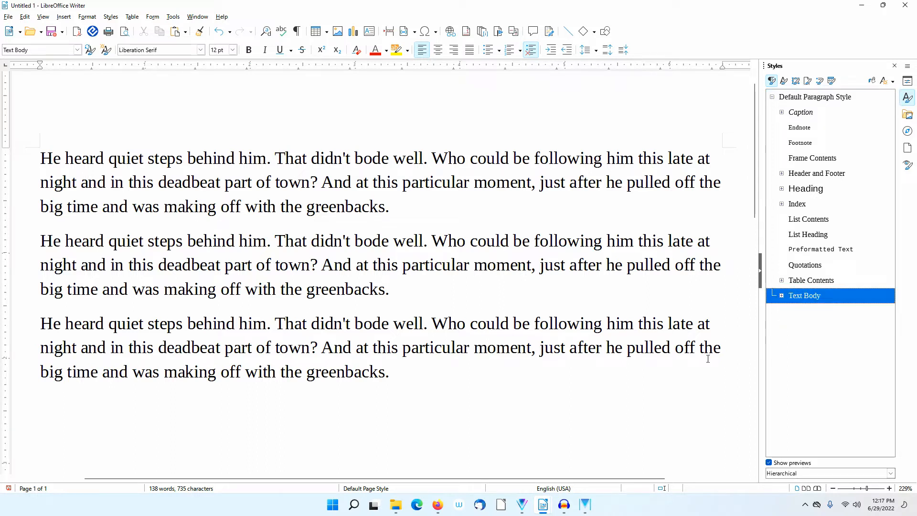
right_click(803, 298)
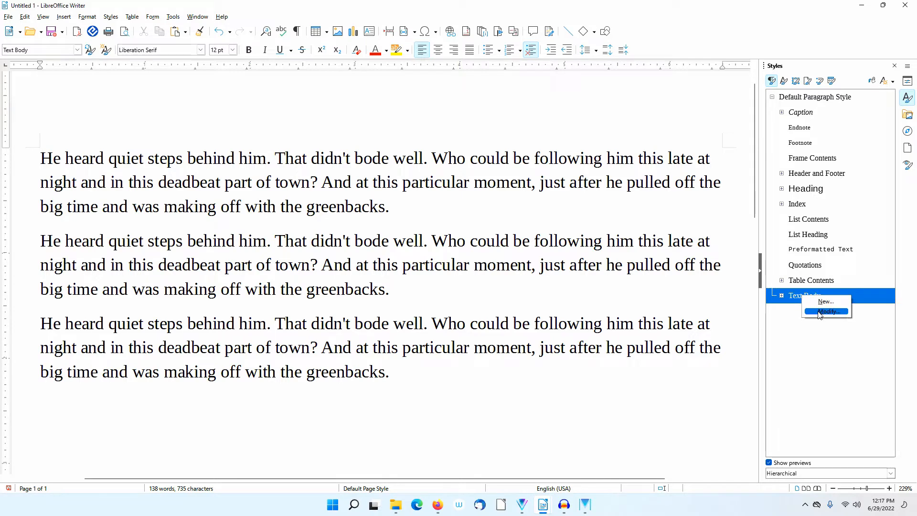
left_click(818, 311)
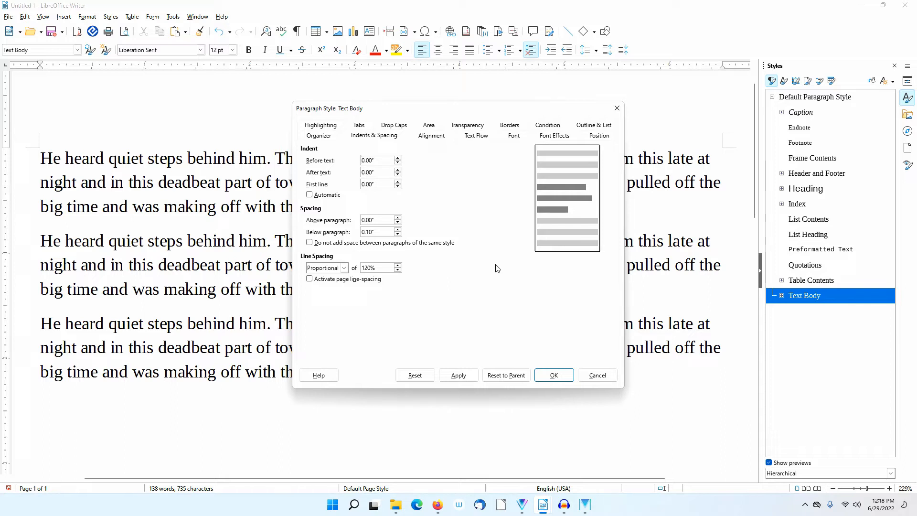
left_click(514, 136)
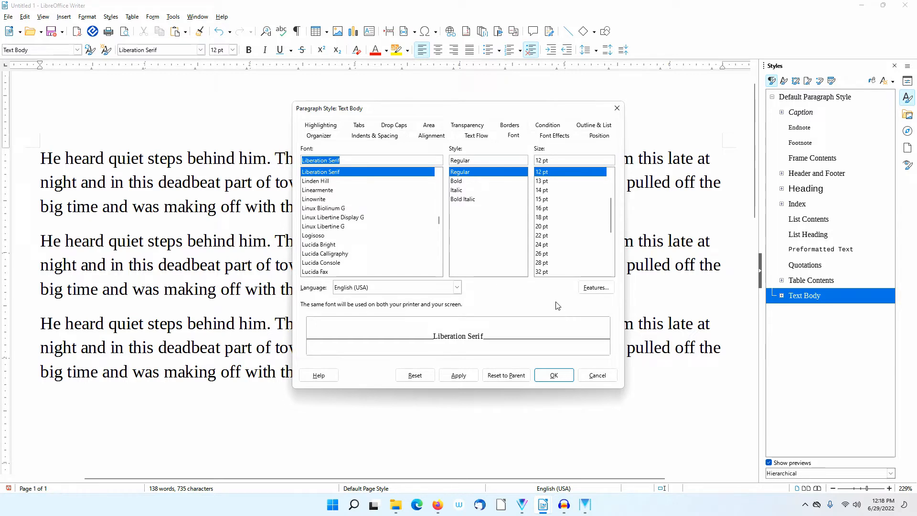
- Set the Text Body style's indent before text to 0.5" and apply it
left_click(370, 137)
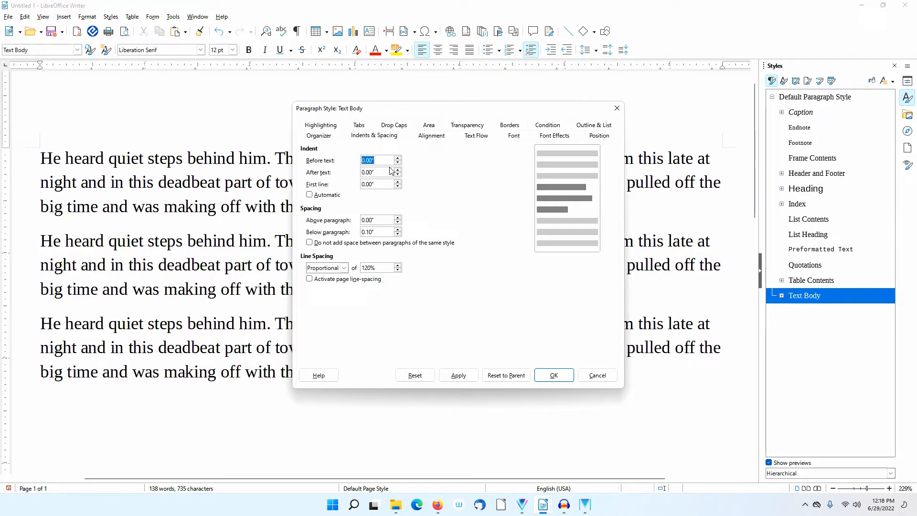
type("0")
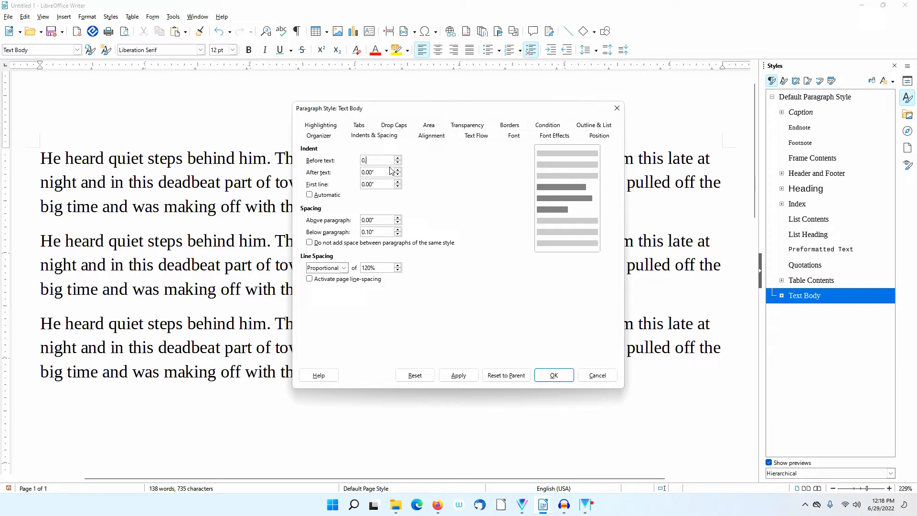
type(".5")
key("Tab")
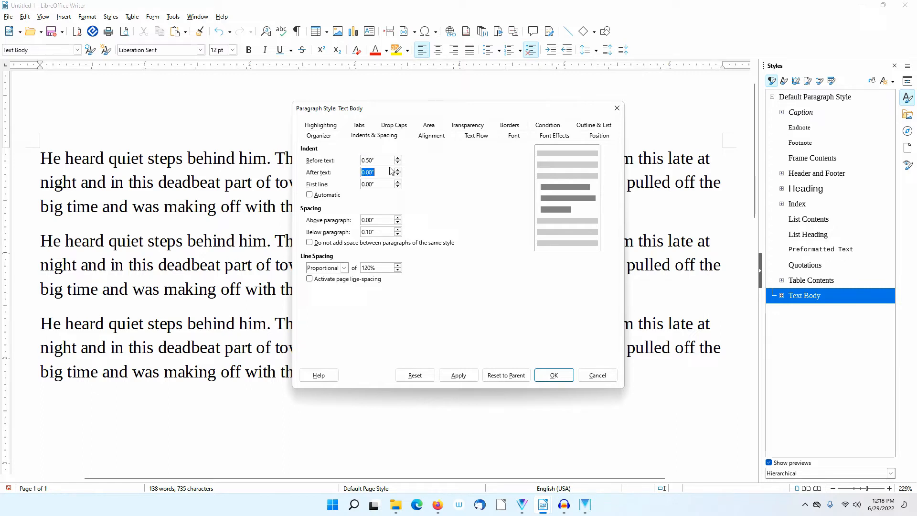
left_click(463, 379)
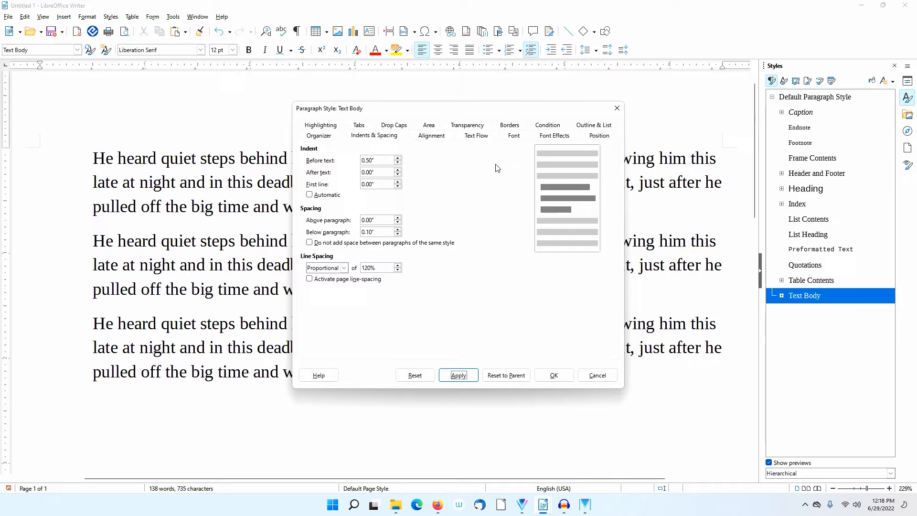
- Set the Text Body style's indent after text to 0.5" and apply it
double_click(383, 173)
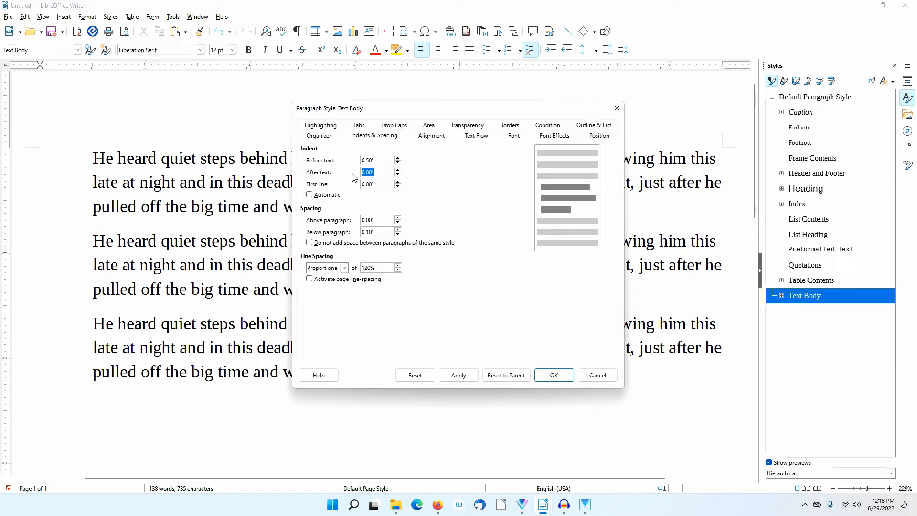
type("0.5")
key("Tab")
left_click(460, 376)
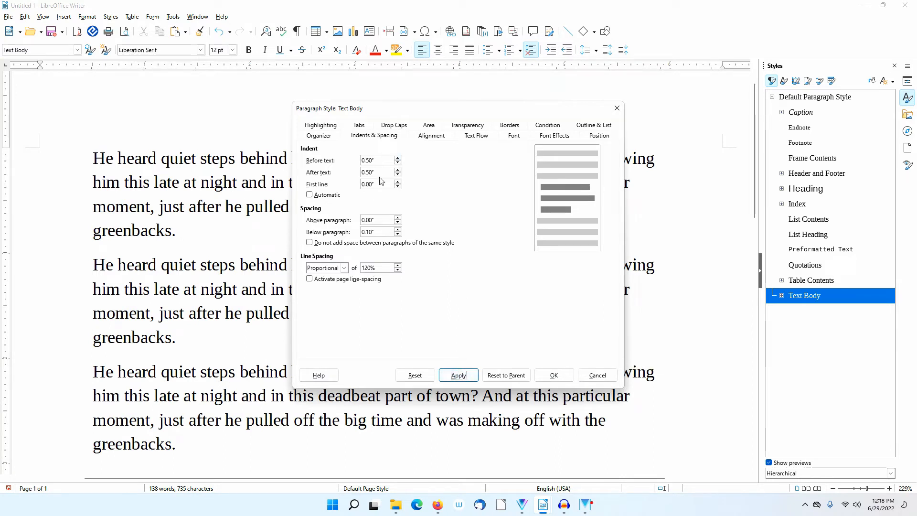
- Set the Text Body style's indent before text to 0 and its first line indent to 0.5", and apply both
double_click(381, 160)
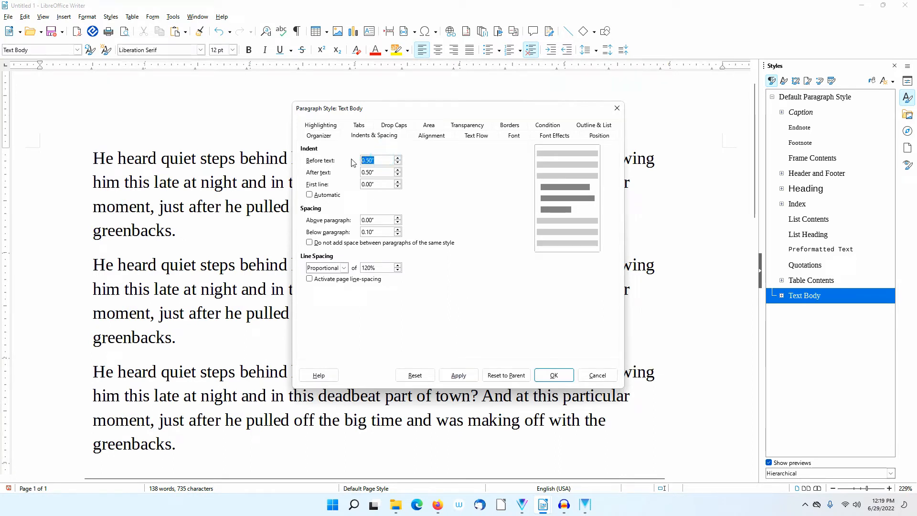
type("0")
key("Tab")
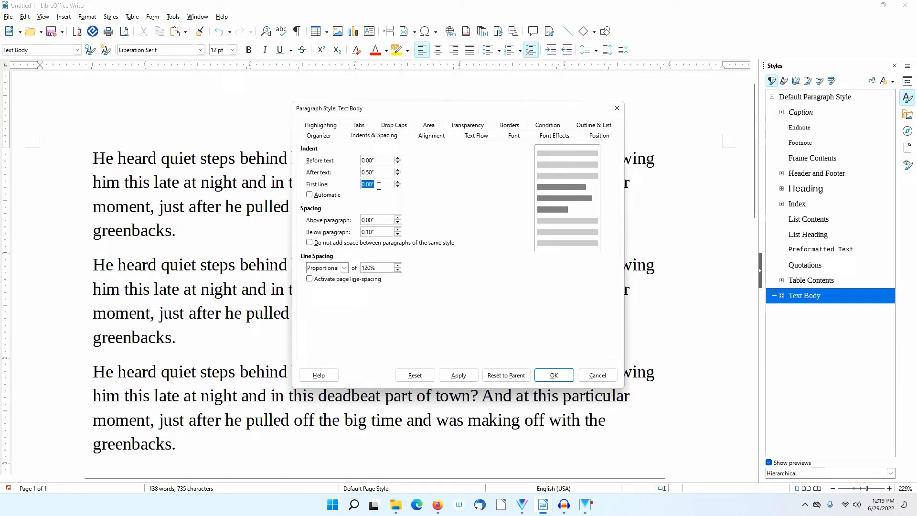
type("0.5")
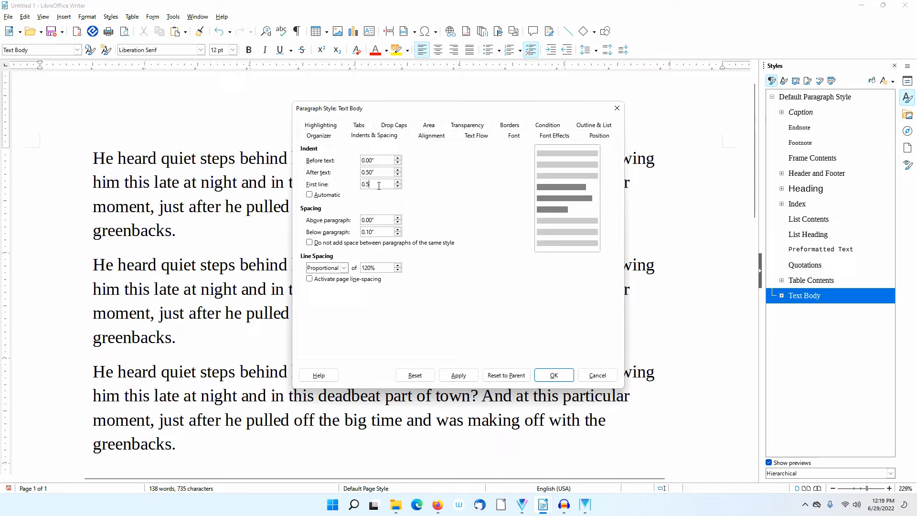
key("Tab")
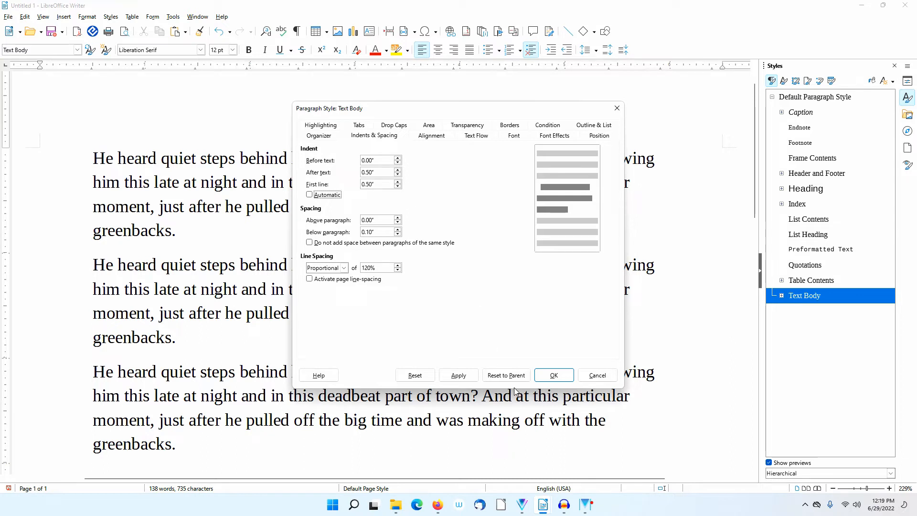
left_click(456, 376)
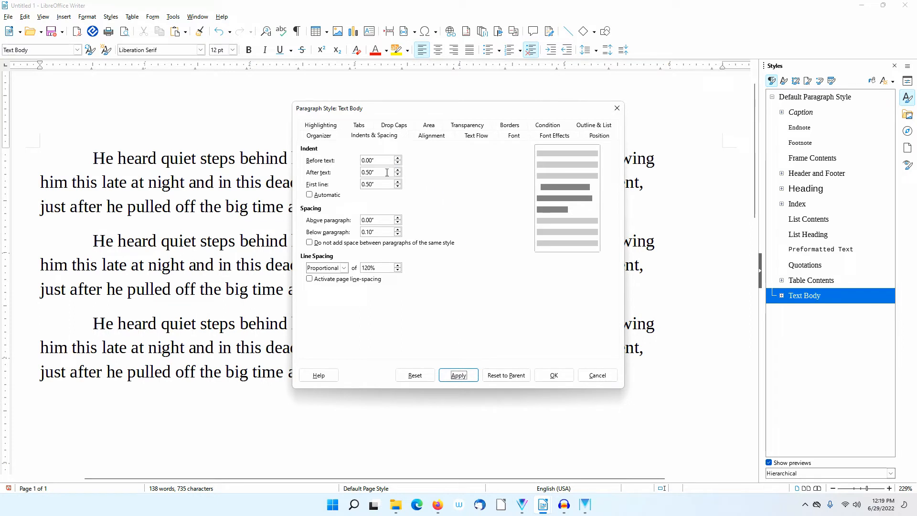
- Set the Text Body style's after-text and first line indents to 0 and save the style
left_click_drag(387, 172, 358, 173)
type("0")
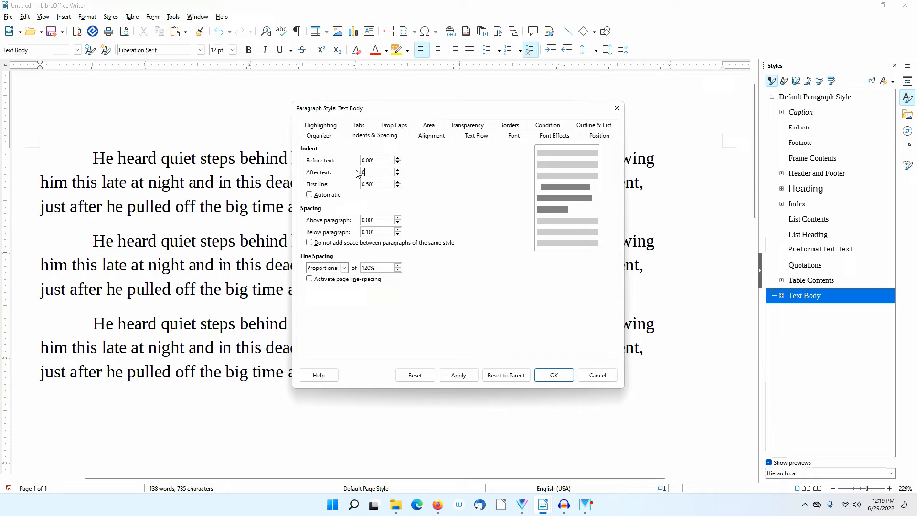
key("Tab")
type("0")
key("Tab")
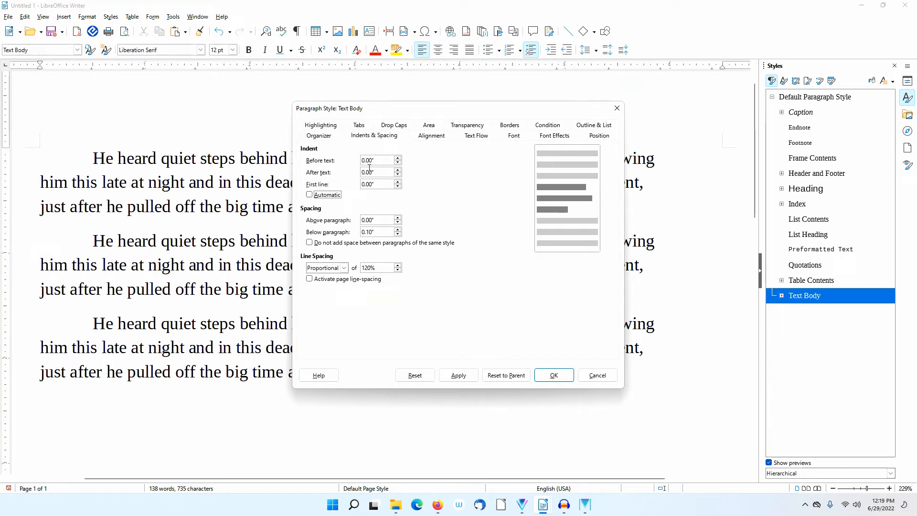
left_click(553, 376)
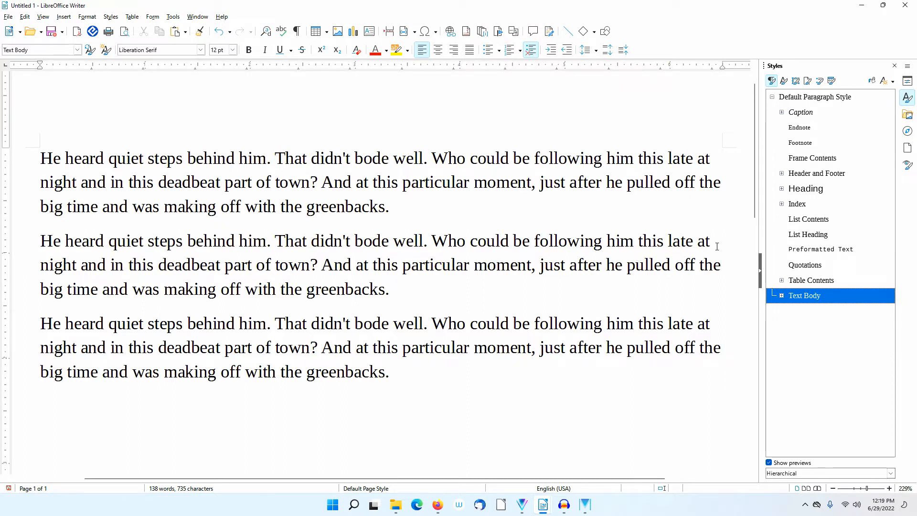
- Expand the Text Body group to show its child styles
left_click(783, 296)
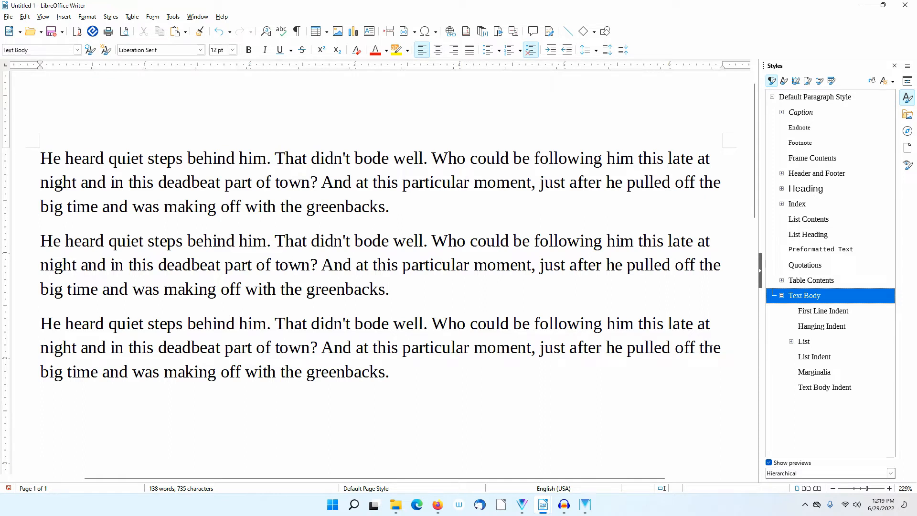
- Apply the First Line Indent paragraph style to the entire second paragraph
left_click(816, 423)
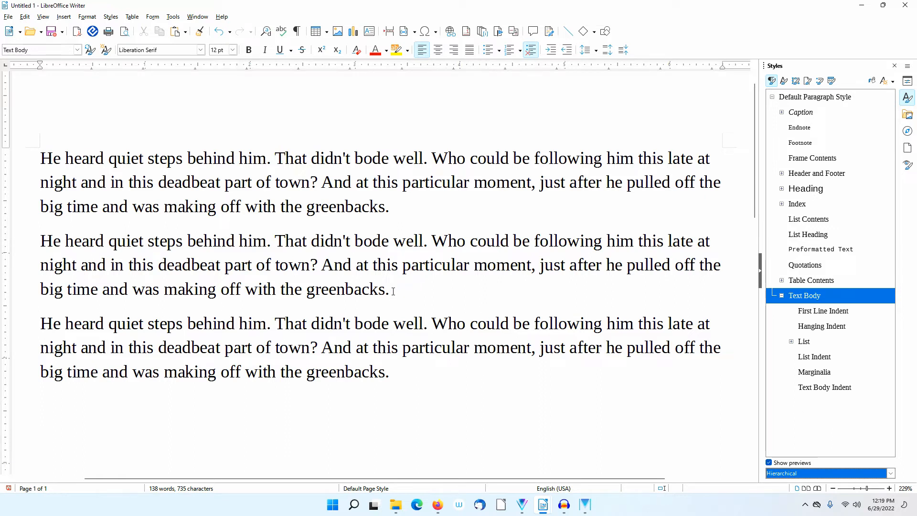
left_click_drag(389, 290, 35, 237)
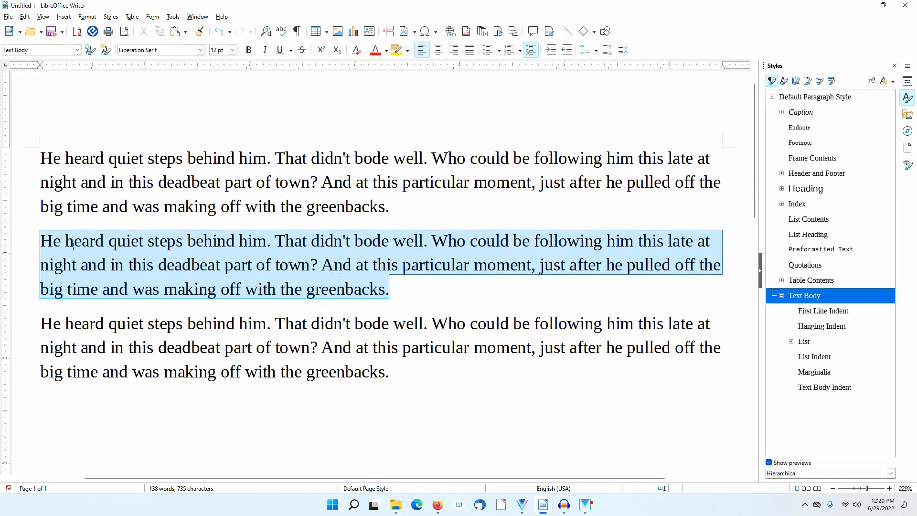
double_click(826, 311)
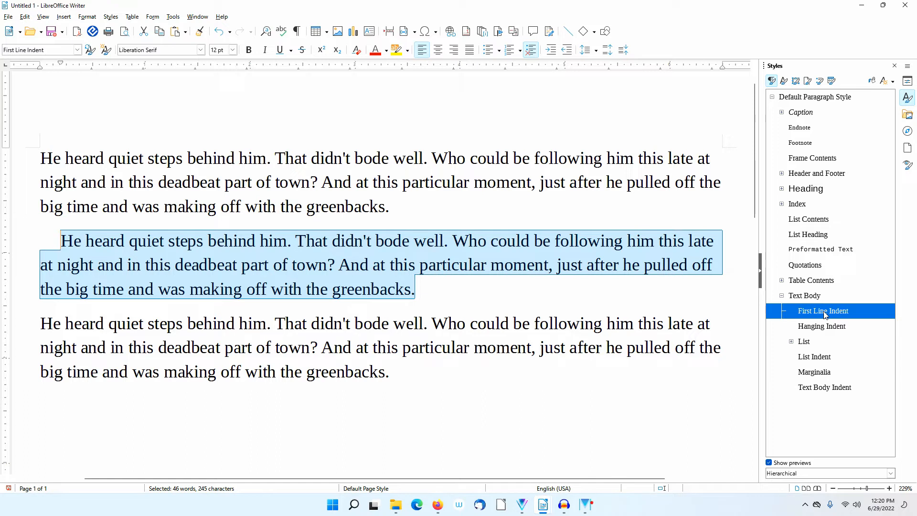
- Examine which style First Line Indent inherits from and which attributes it contains, and close its settings
right_click(827, 312)
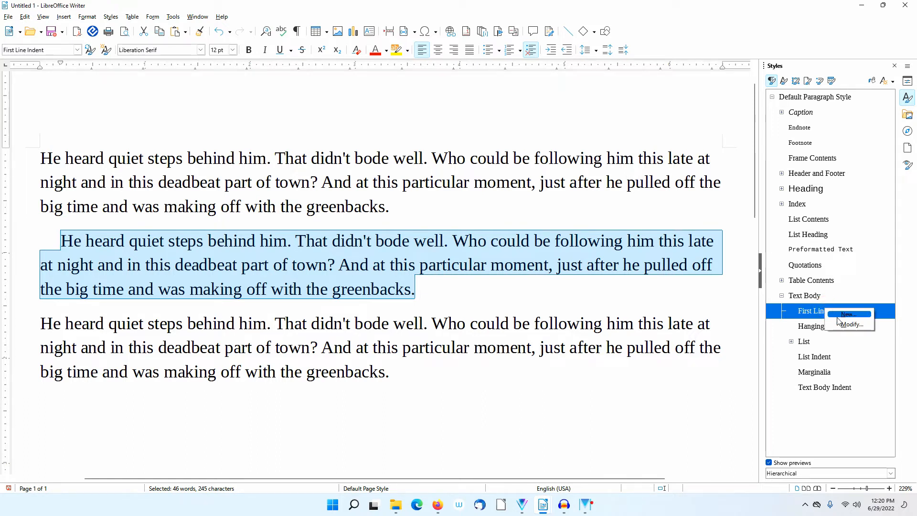
left_click(850, 327)
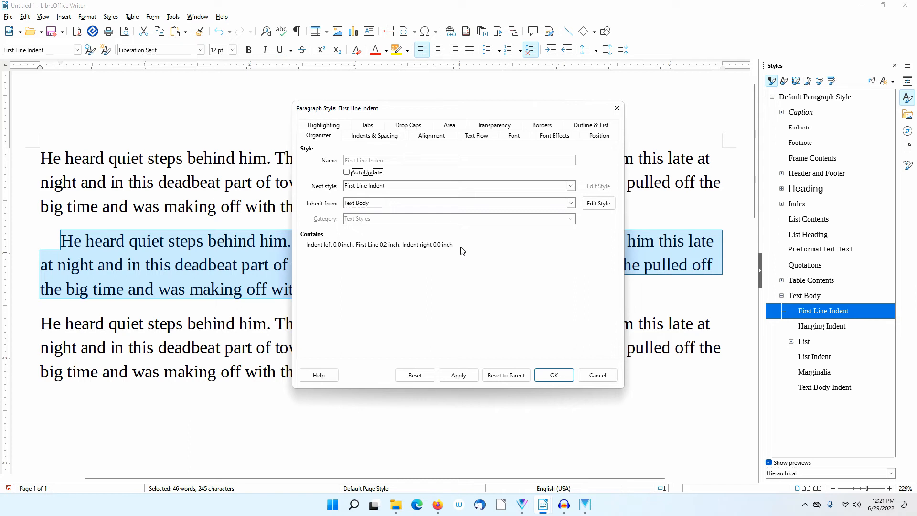
left_click(554, 376)
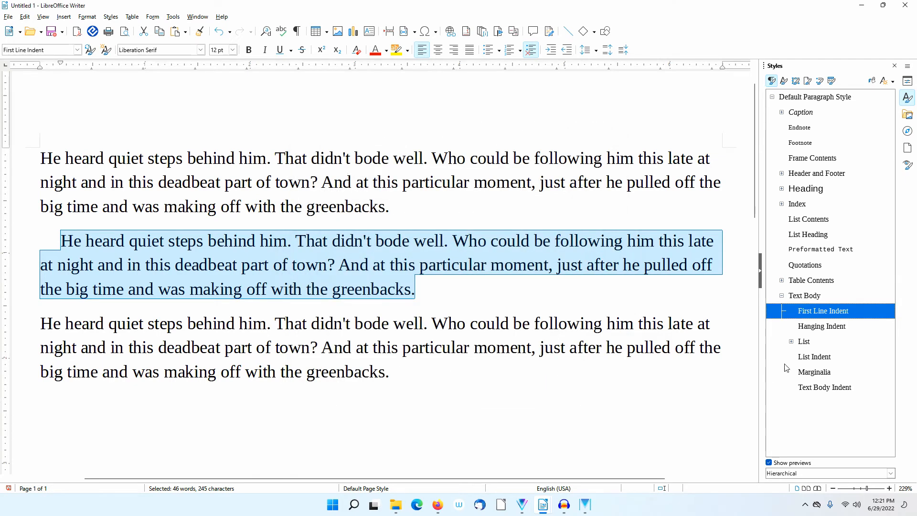
- Set the Text Body style's before-text and after-text indents to 1" each and save the style
left_click(809, 299)
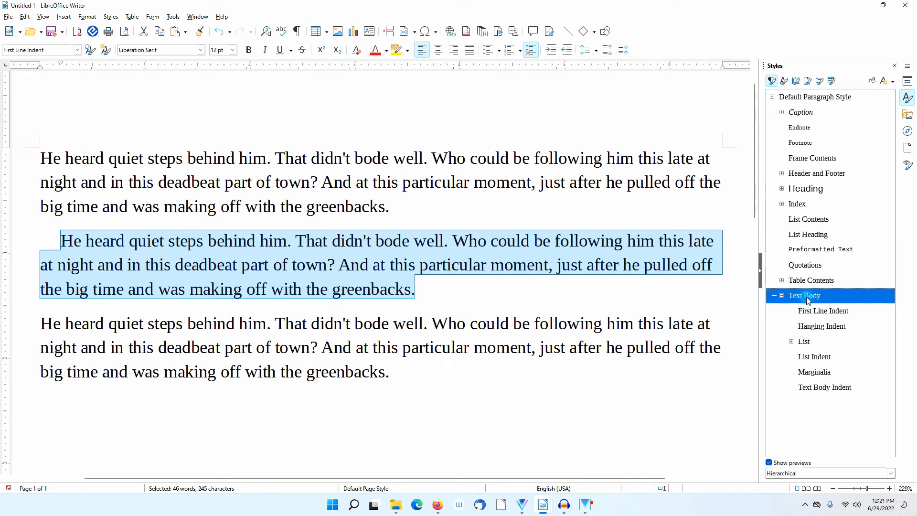
right_click(809, 299)
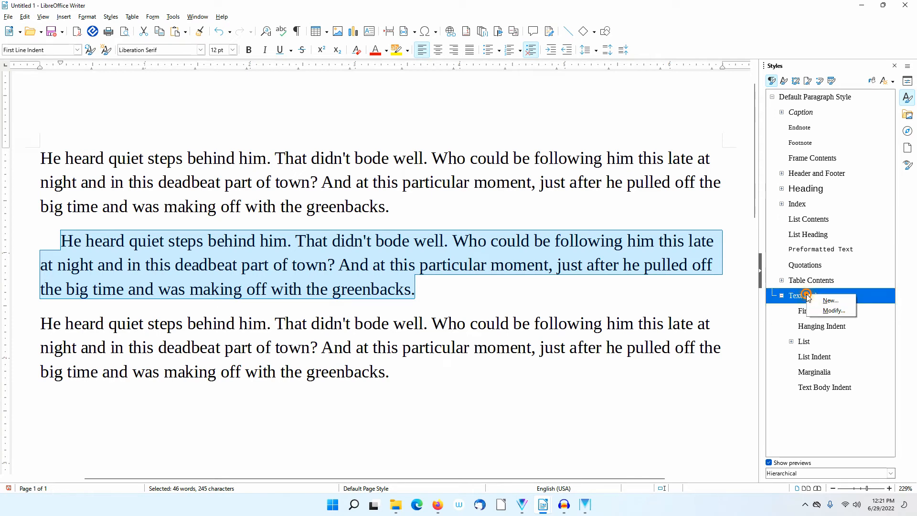
left_click(832, 310)
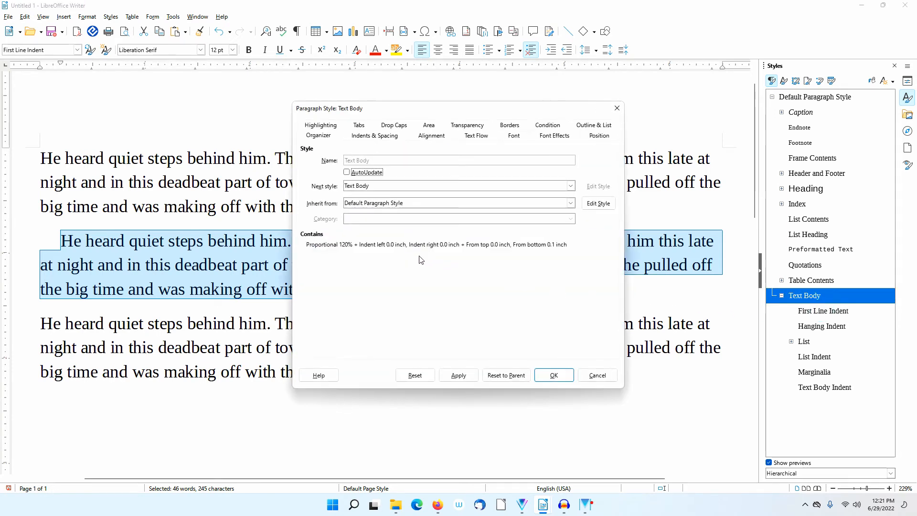
left_click(370, 136)
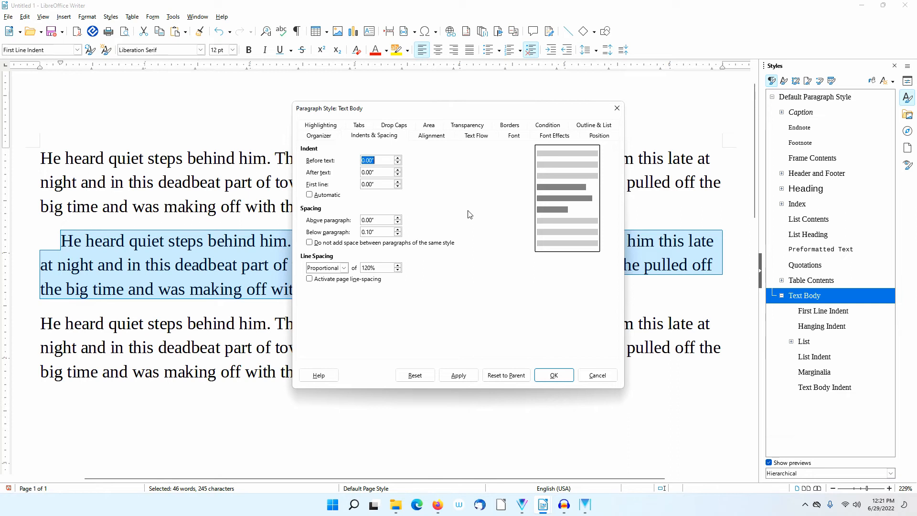
type("1")
key("Tab")
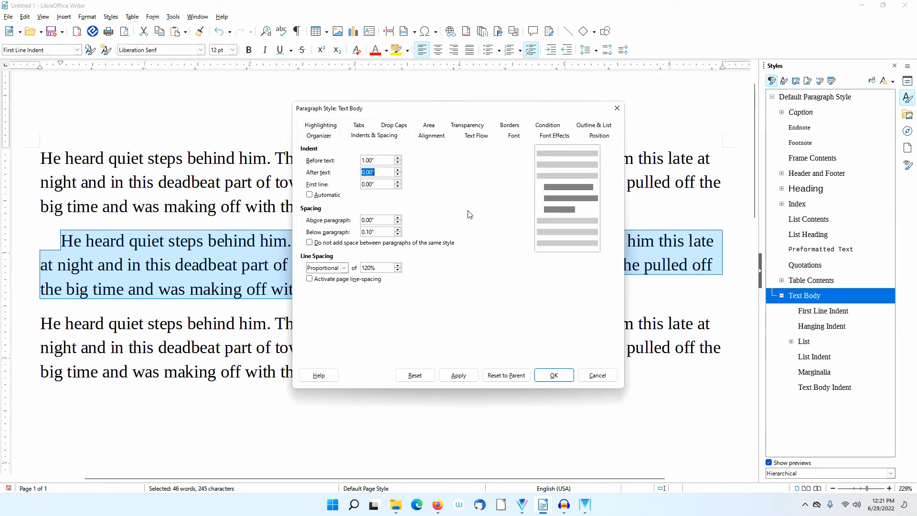
type("1")
key("Tab")
left_click(554, 376)
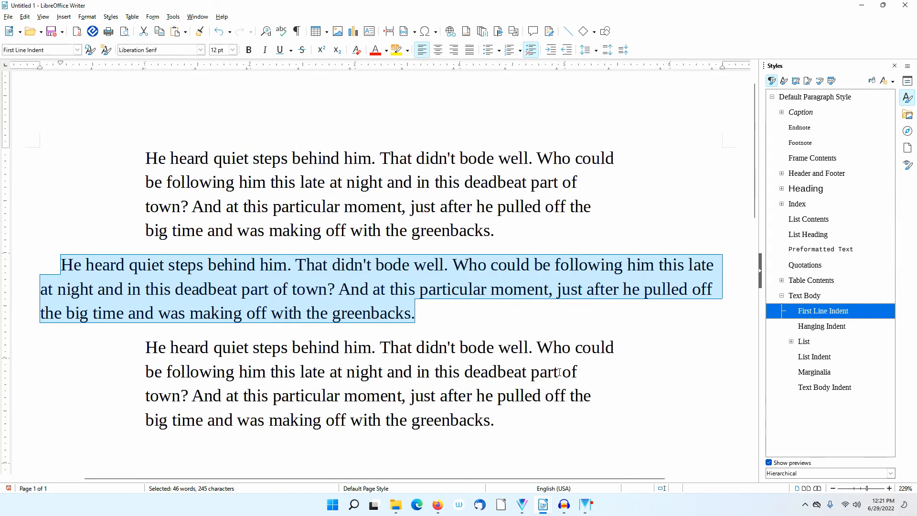